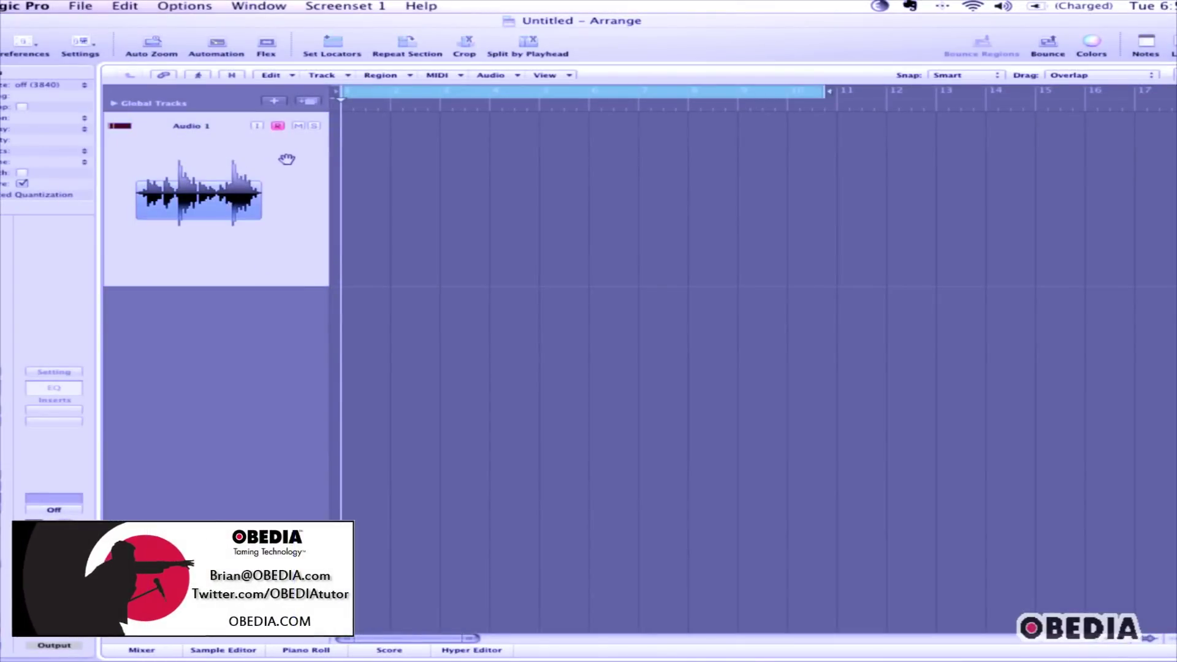
# - Open the New Tracks dialog with the + button above the track list
pyautogui.click(273, 102)
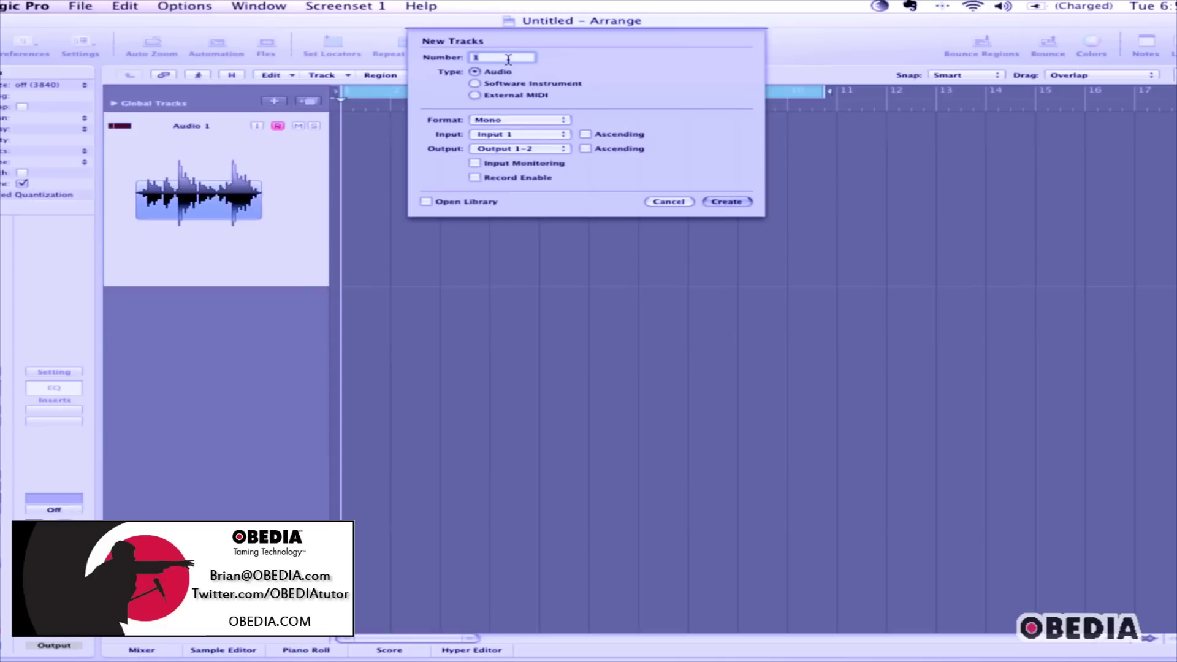
pyautogui.write('4')
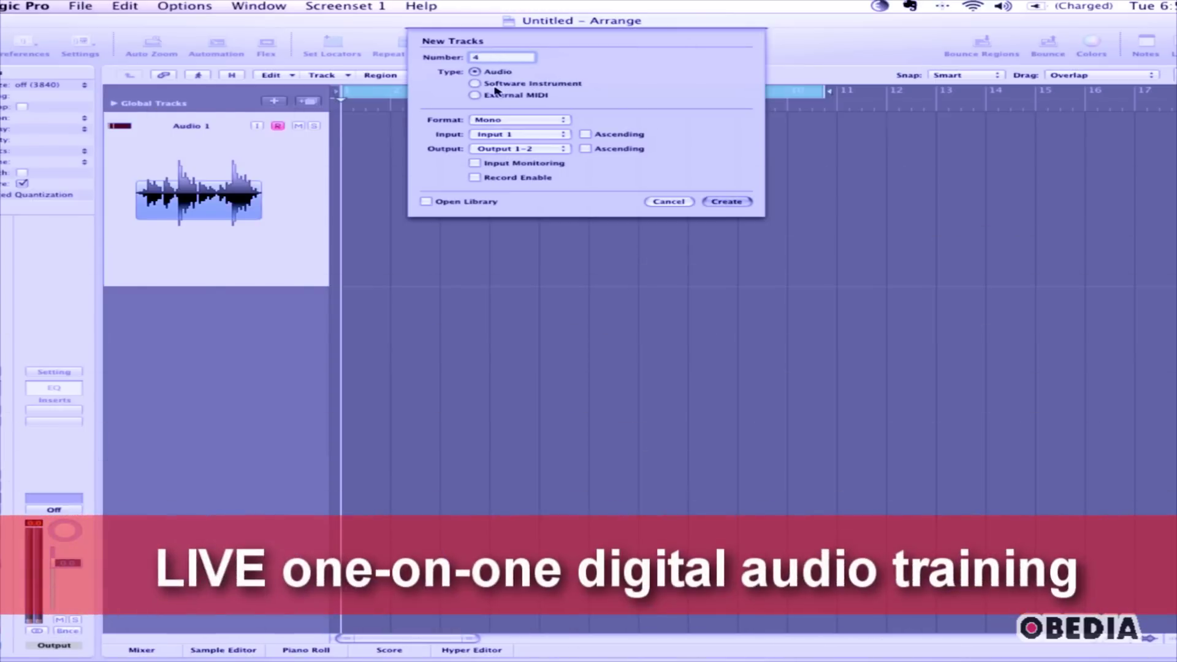
# - Try the Software Instrument and External MIDI track types, then return to Audio
pyautogui.click(531, 84)
pyautogui.click(537, 95)
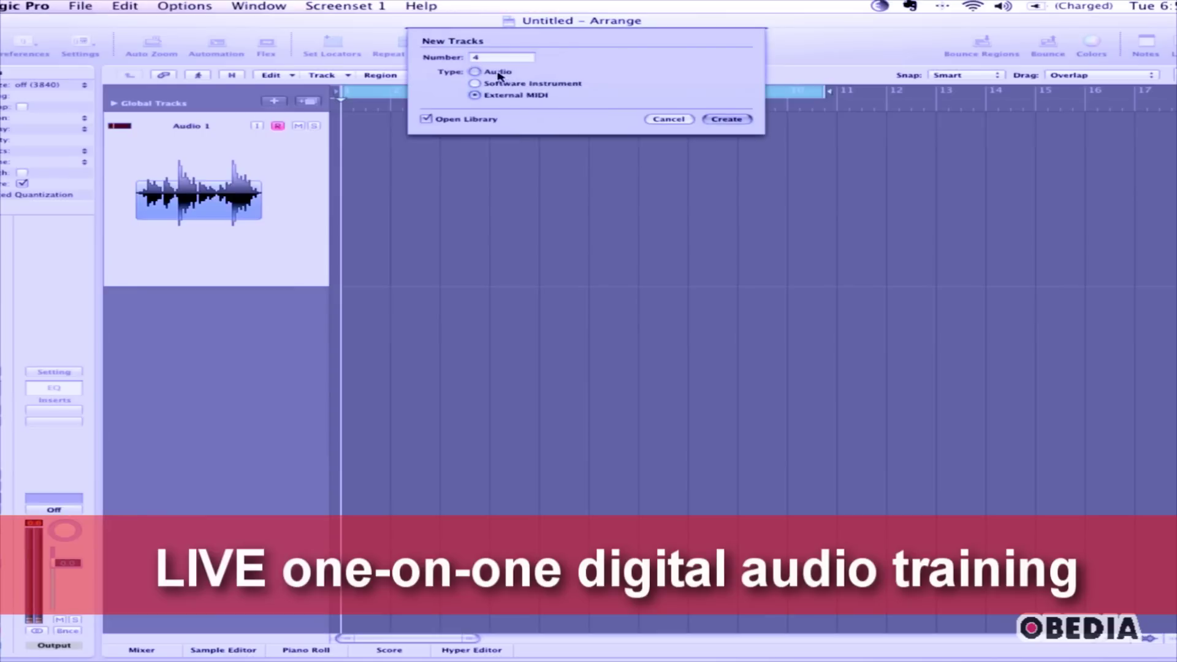
pyautogui.click(499, 76)
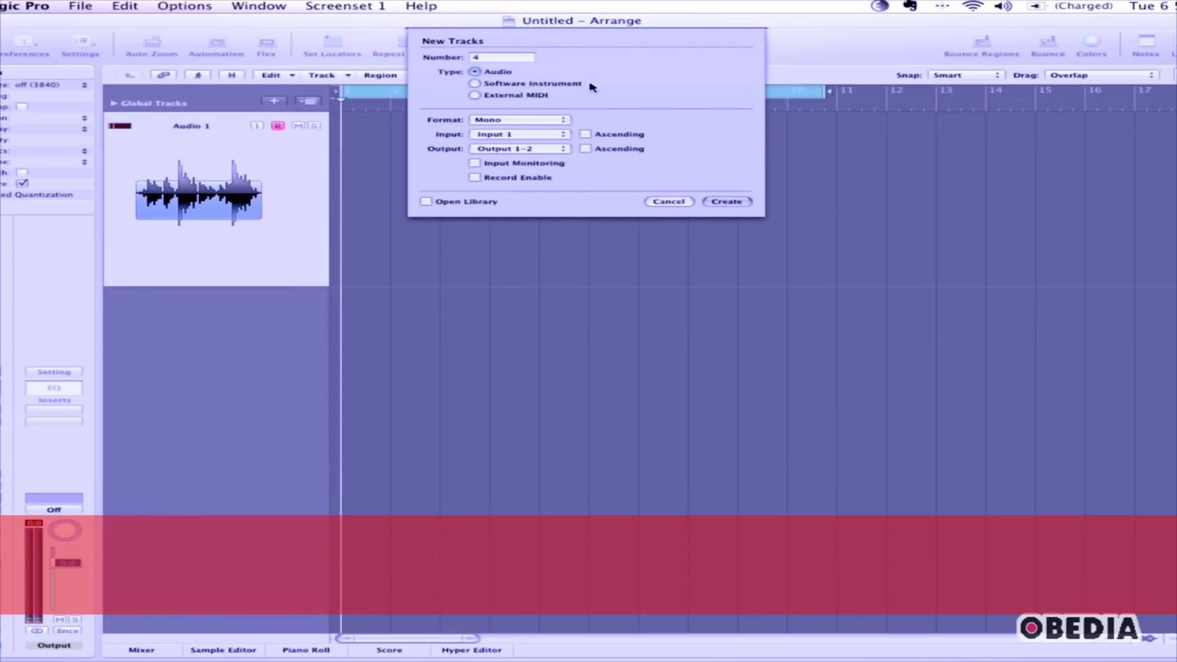
# - Keep Mono format, Input 1 and Output 1-2, then switch the type to Software Instrument
pyautogui.click(519, 120)
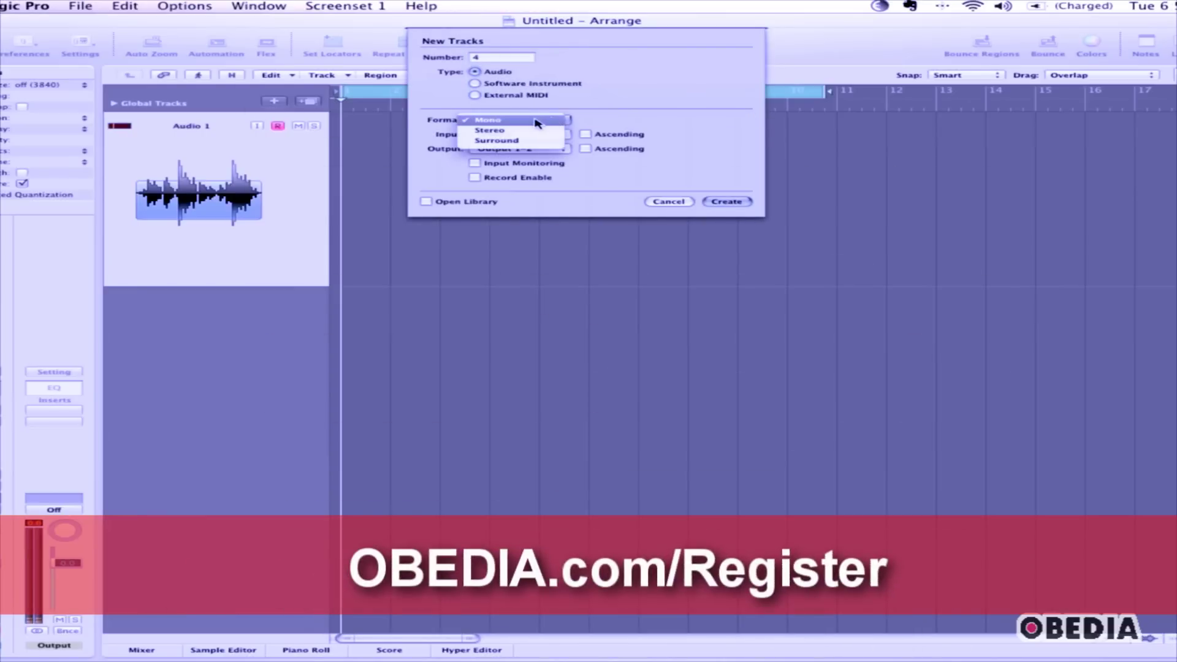
pyautogui.click(568, 120)
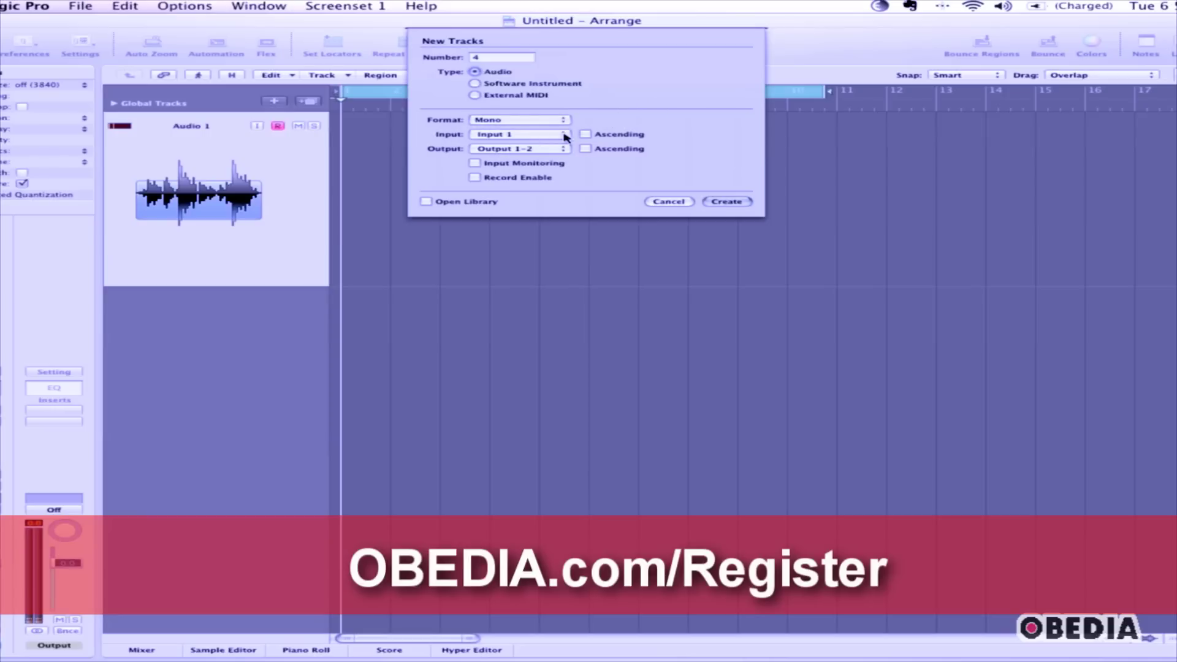
pyautogui.click(531, 136)
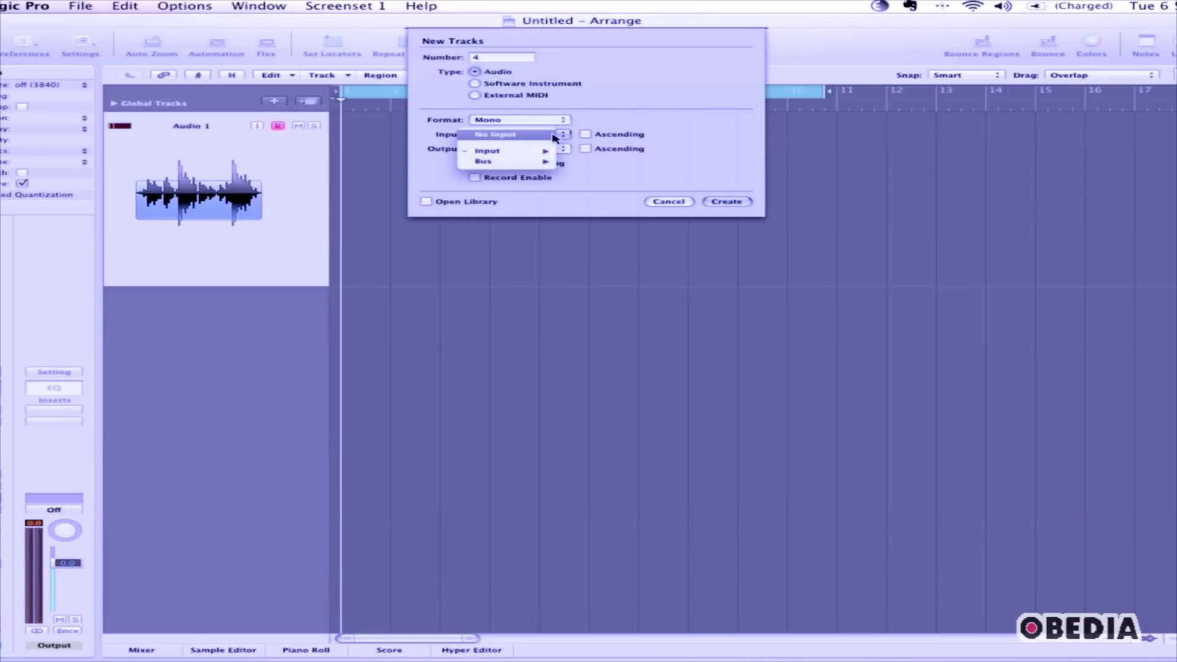
pyautogui.moveTo(501, 151)
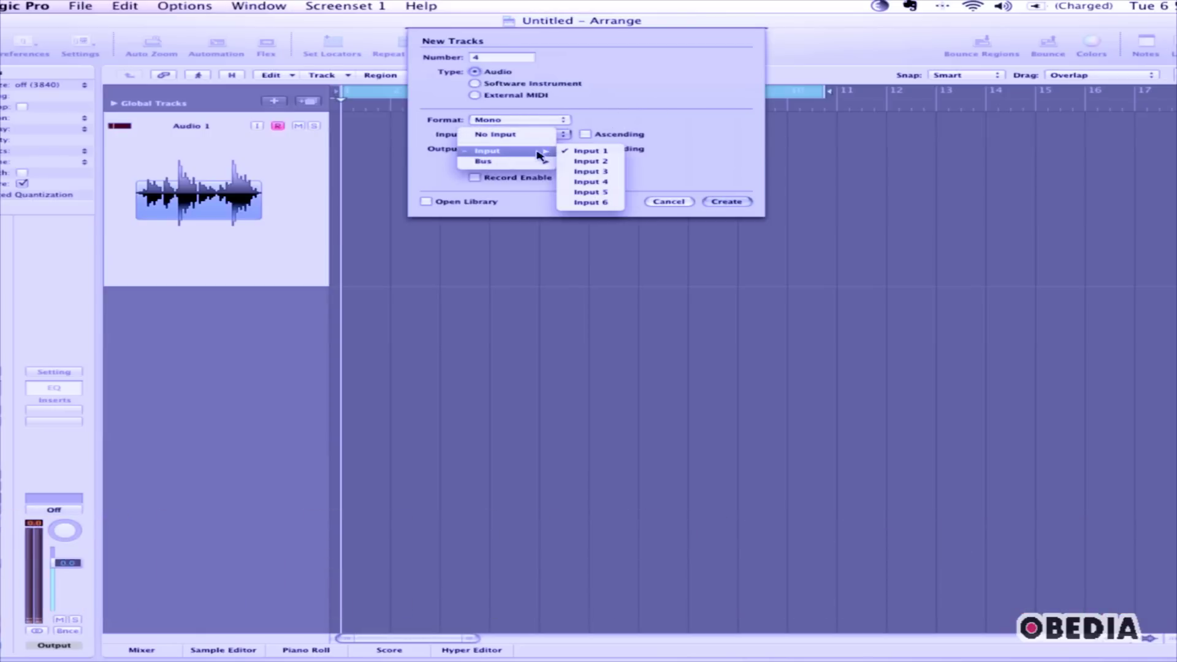
pyautogui.click(694, 98)
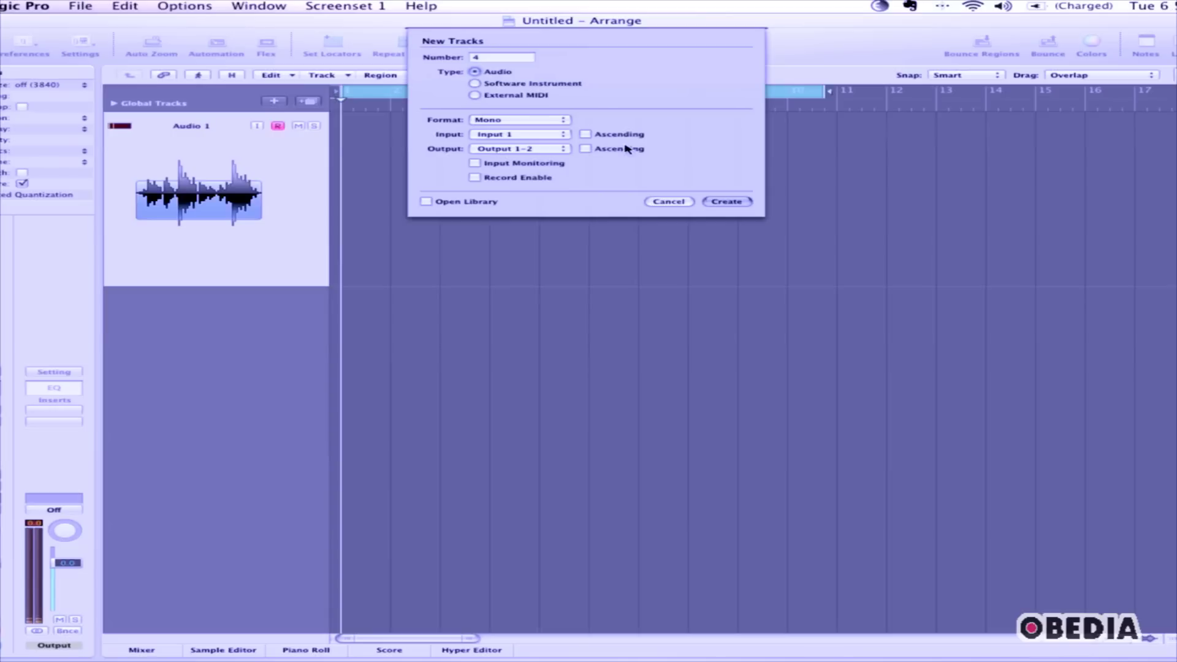
pyautogui.click(520, 150)
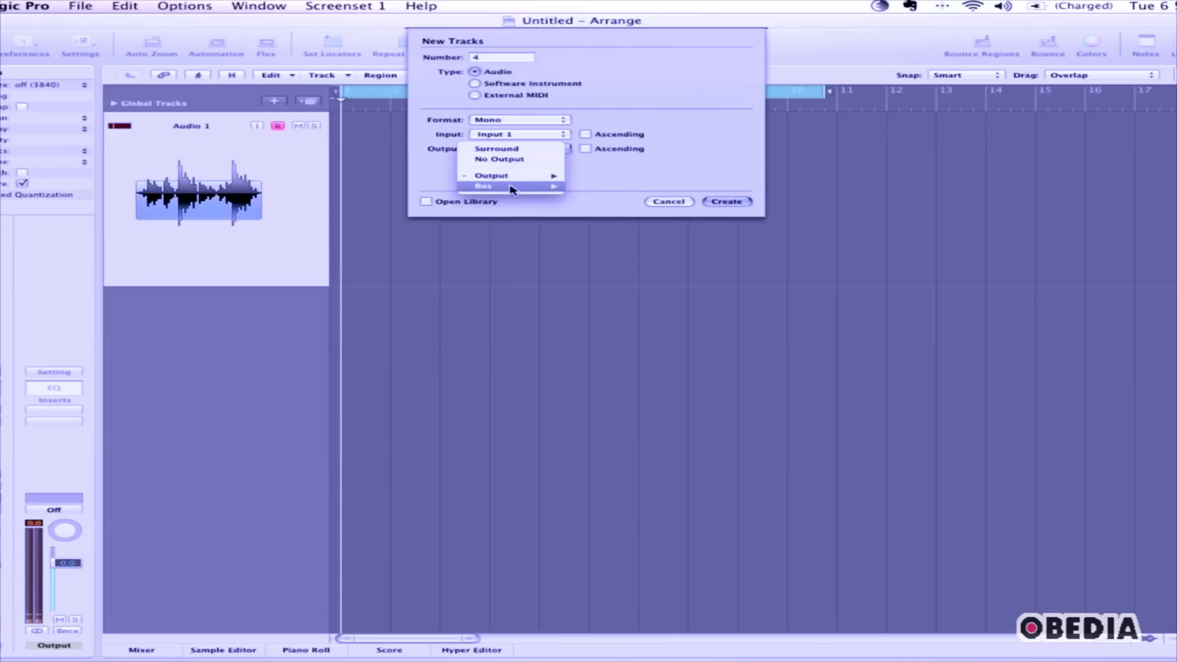
pyautogui.click(724, 84)
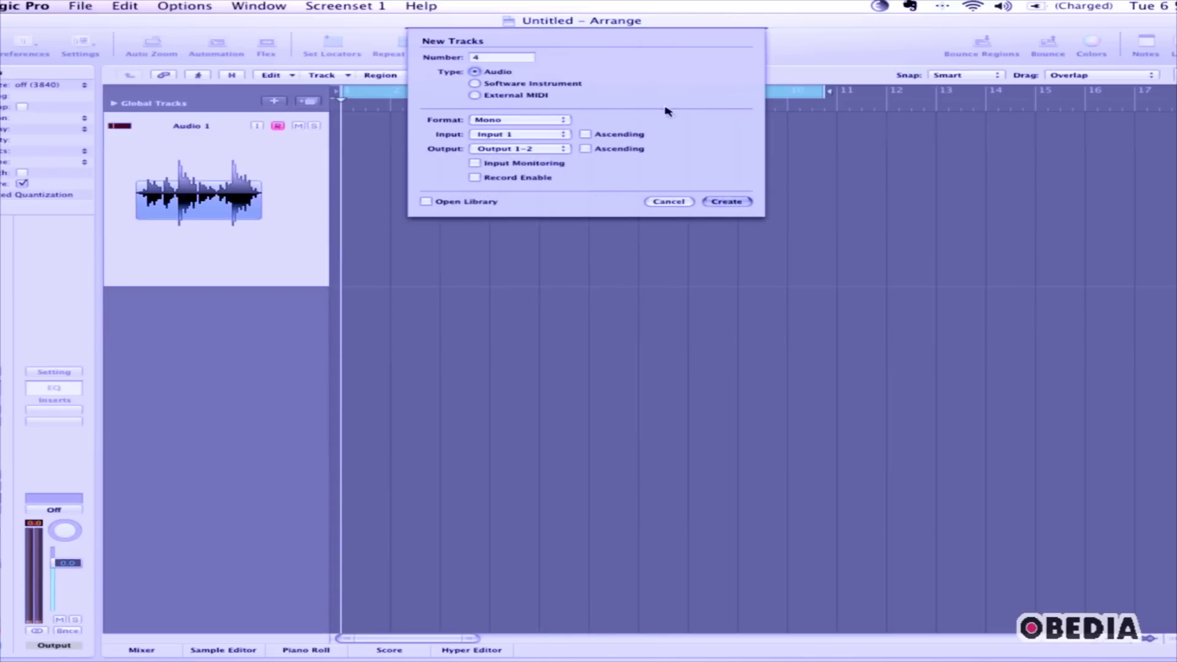
pyautogui.click(514, 86)
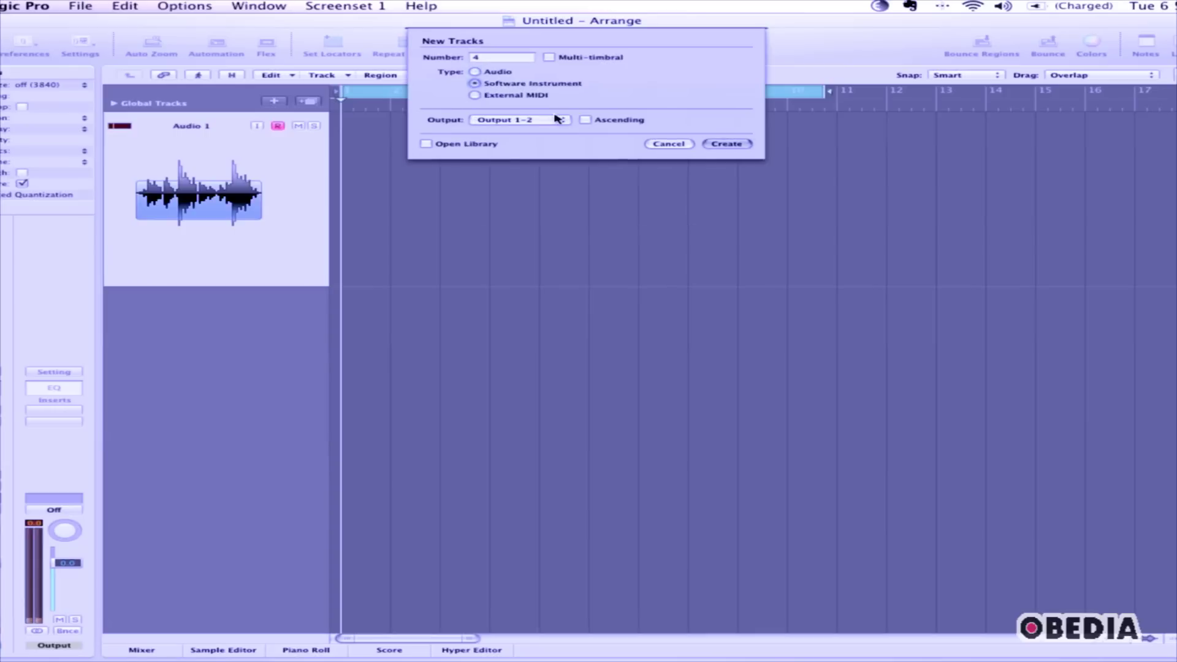
# - Check the instrument output choices unchanged, try External MIDI, then return to Audio
pyautogui.click(523, 120)
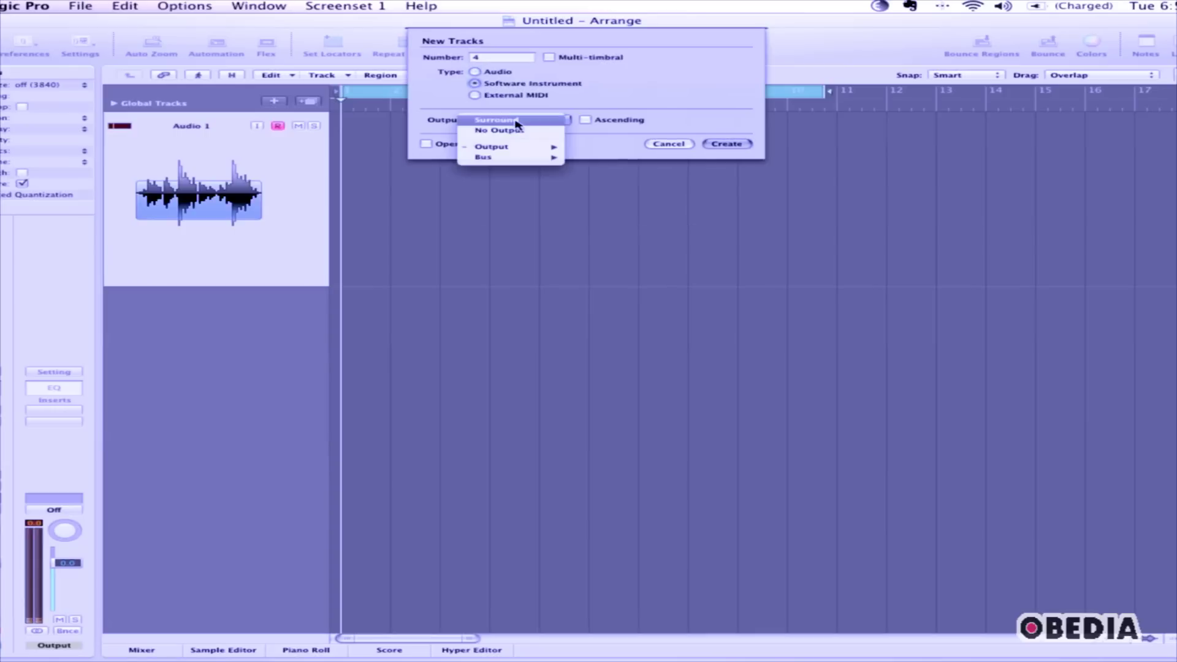
pyautogui.click(670, 84)
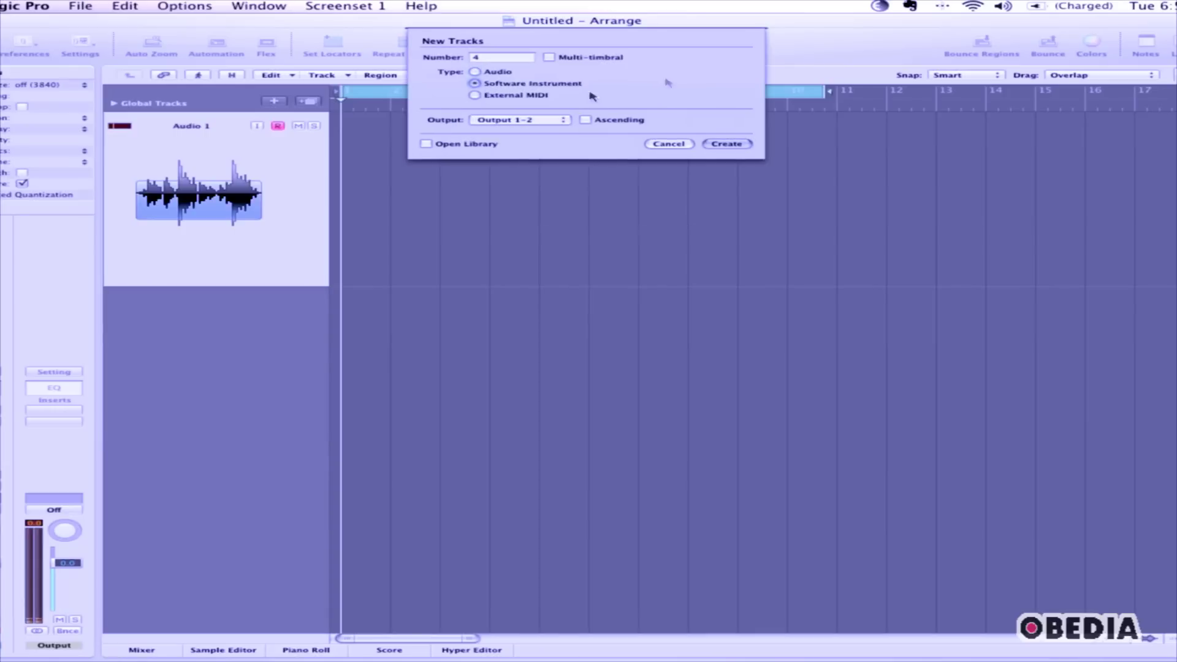
pyautogui.click(502, 96)
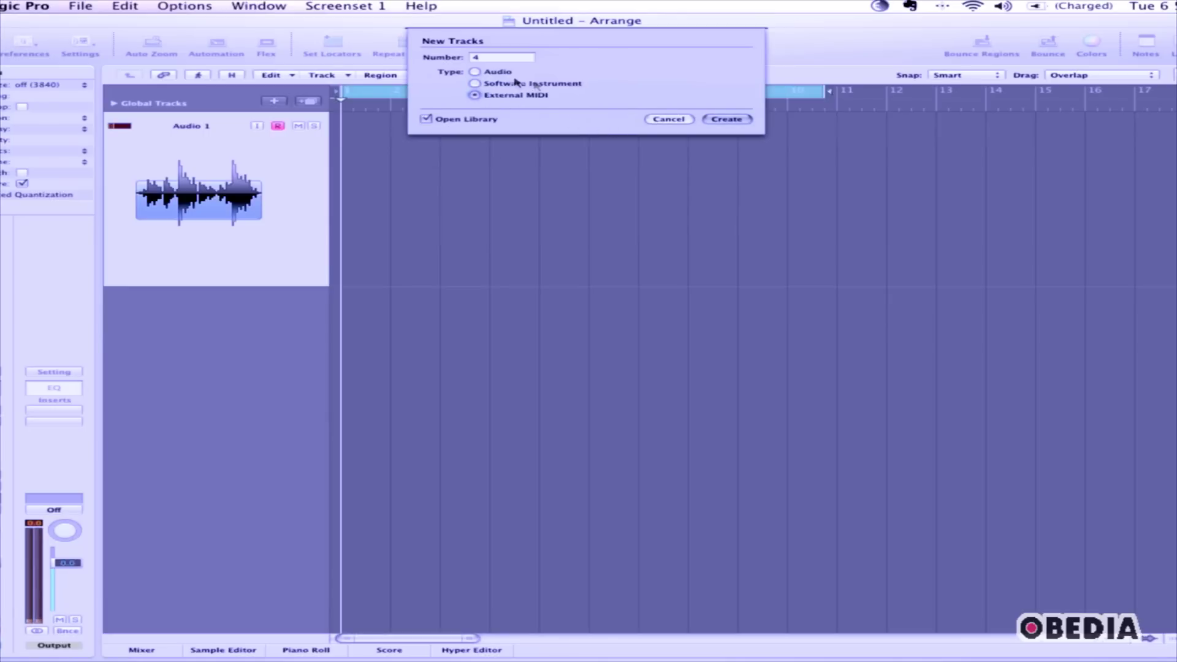
pyautogui.click(475, 72)
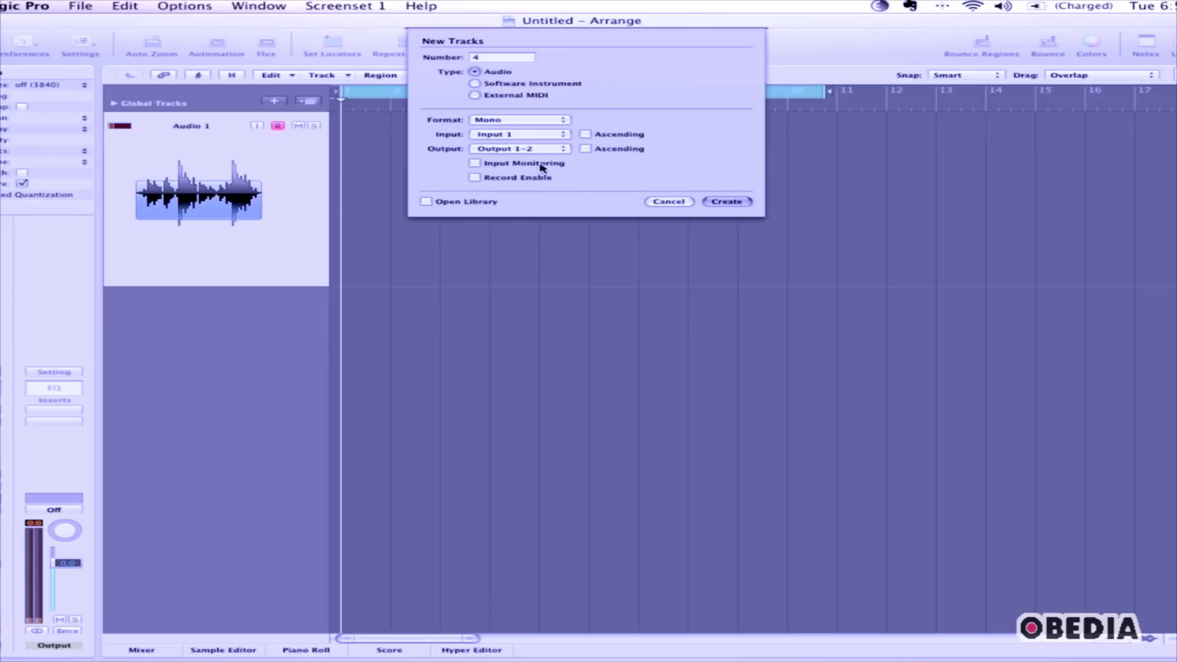